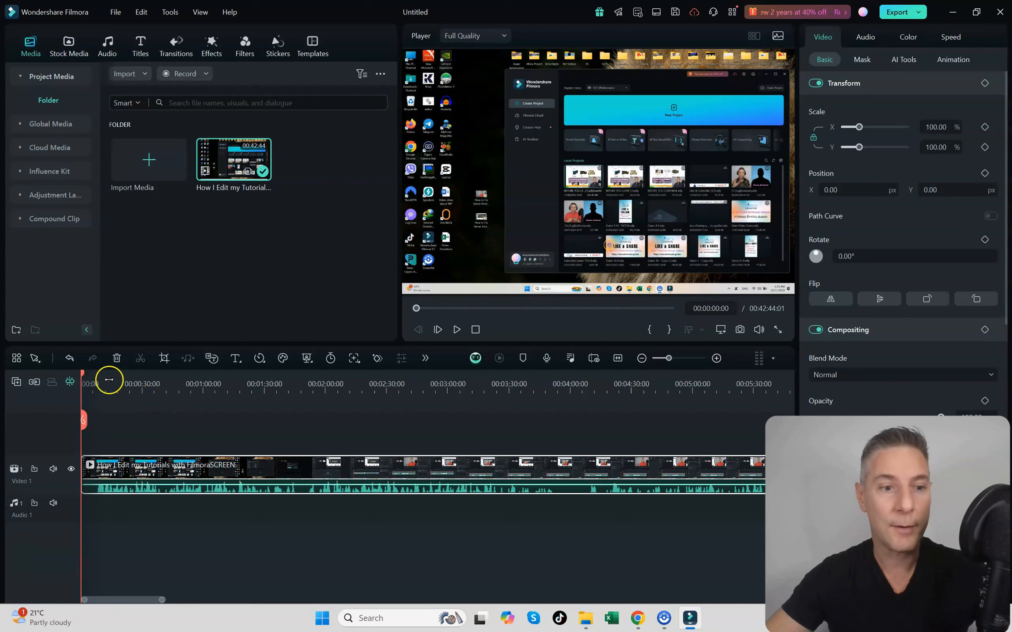
- Split the tutorial clip on the Video 1 track at about 00:00:26:17
{"action": "left_click", "coordinate": [133, 382]}
{"action": "scroll", "coordinate": [255, 470], "scroll_direction": "up", "scroll_amount": 5}
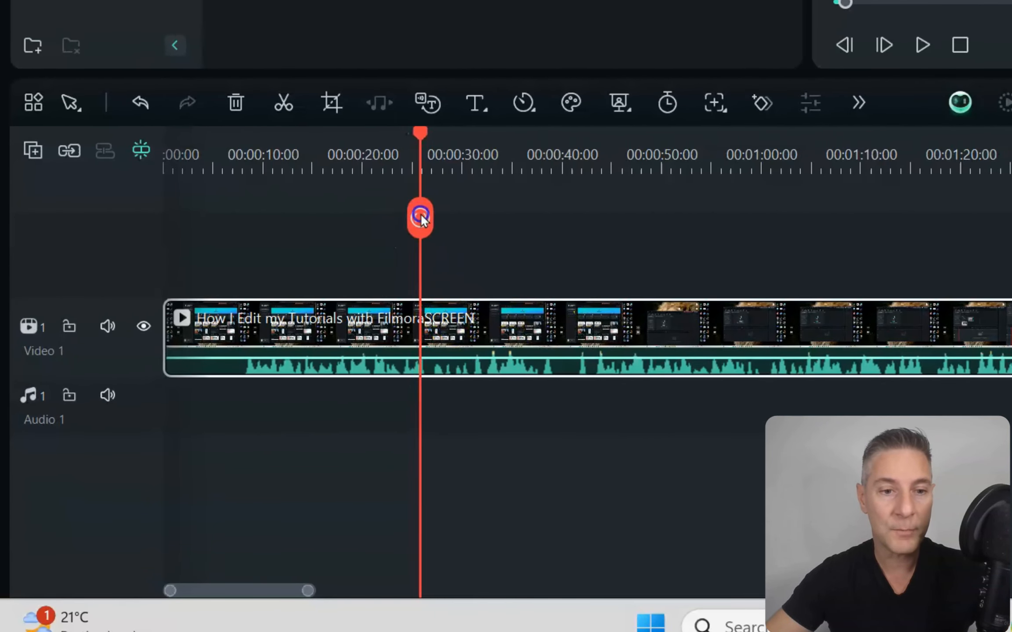
{"action": "left_click_drag", "start_coordinate": [422, 219], "coordinate": [425, 219]}
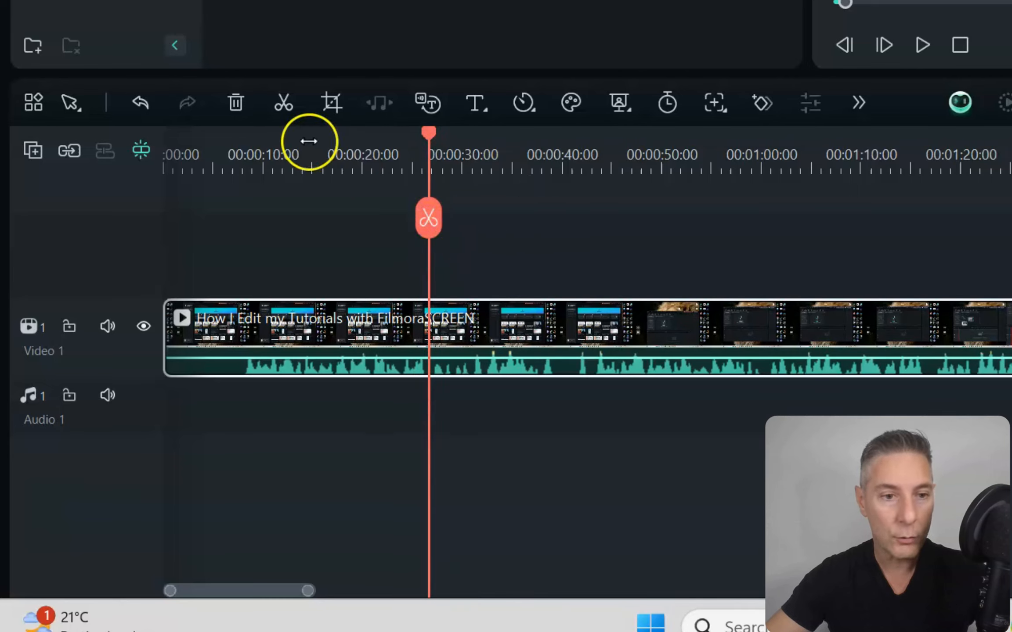
{"action": "left_click", "coordinate": [429, 219]}
{"action": "scroll", "coordinate": [503, 352], "scroll_direction": "up", "scroll_amount": 3}
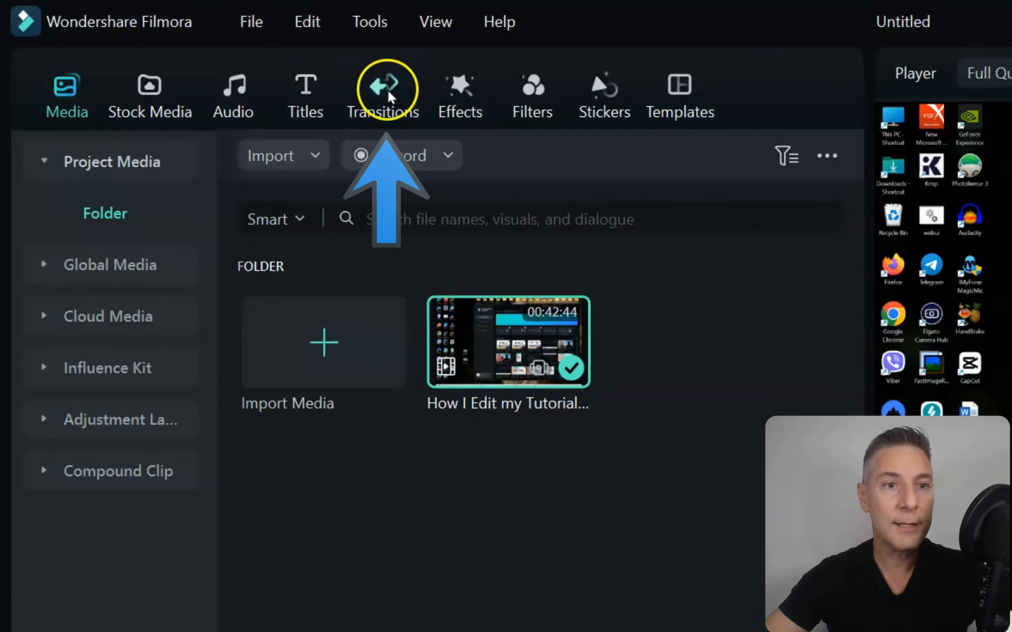
- Browse the Trending transitions and place the Zoom transition over the cut between the two clip parts on Video 1
{"action": "left_click", "coordinate": [177, 43]}
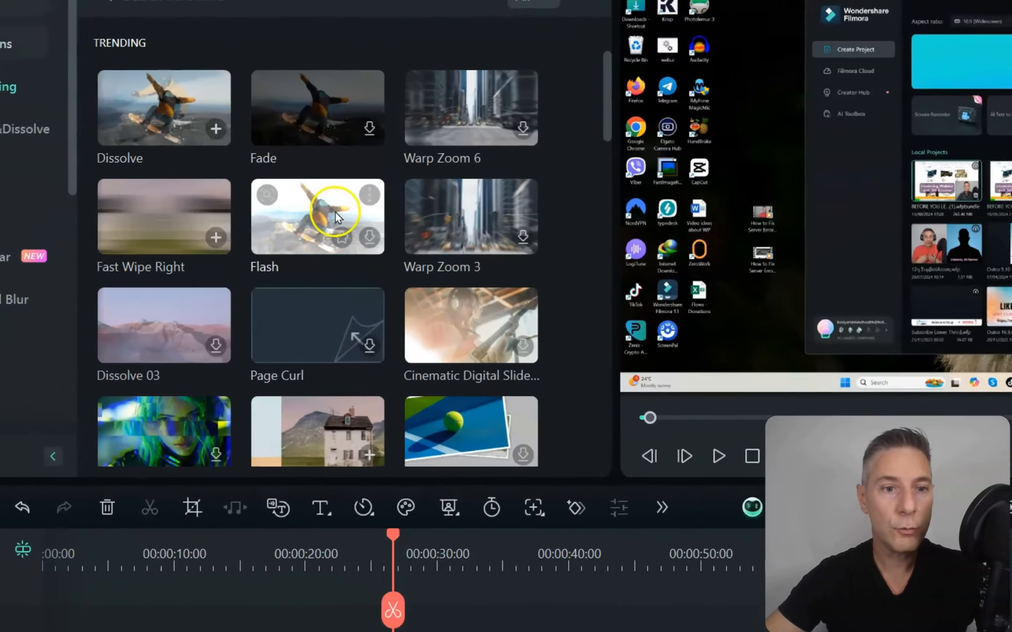
{"action": "scroll", "coordinate": [236, 237], "scroll_direction": "down", "scroll_amount": 5}
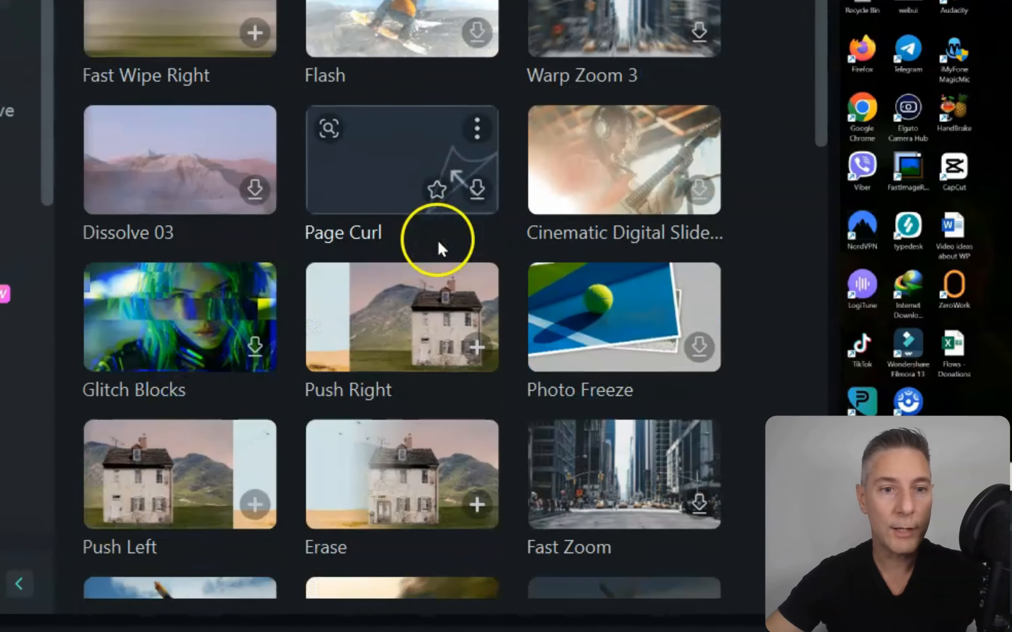
{"action": "scroll", "coordinate": [433, 282], "scroll_direction": "up", "scroll_amount": 3}
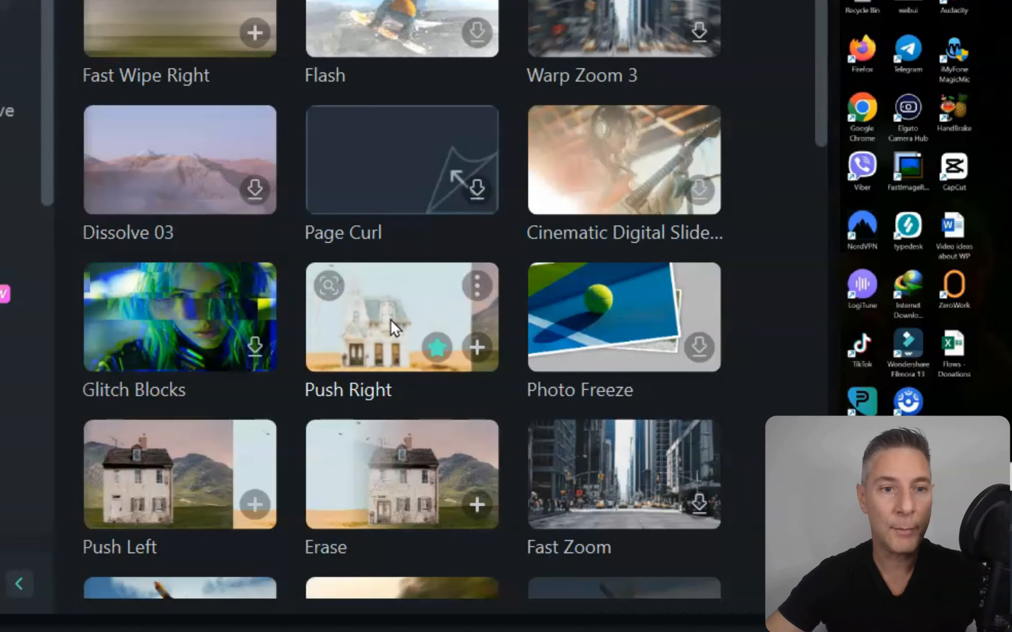
{"action": "left_click", "coordinate": [390, 333]}
{"action": "left_click", "coordinate": [123, 476]}
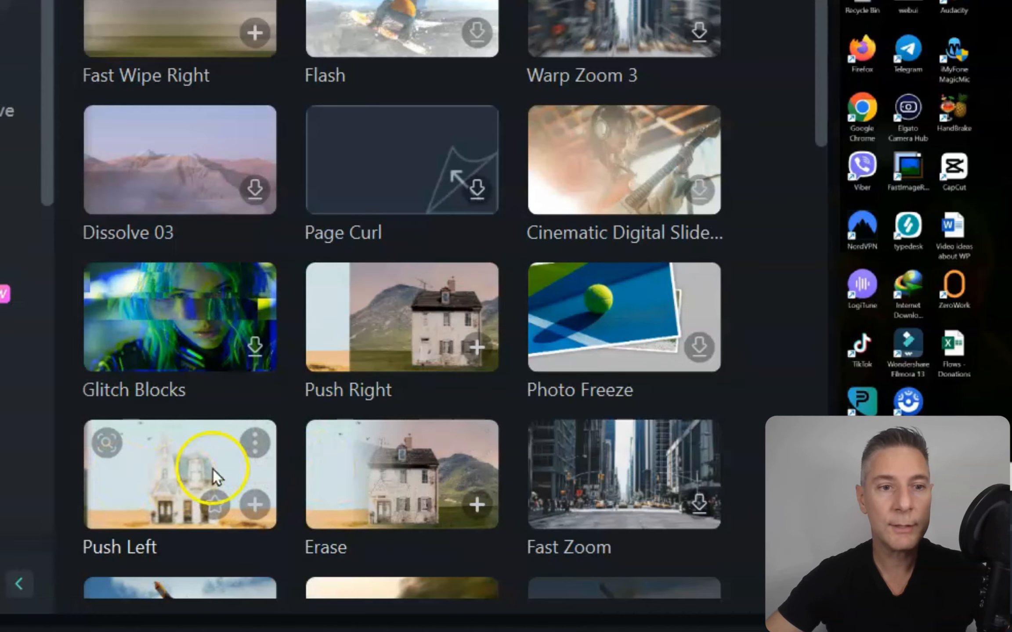
{"action": "scroll", "coordinate": [342, 450], "scroll_direction": "up", "scroll_amount": 4}
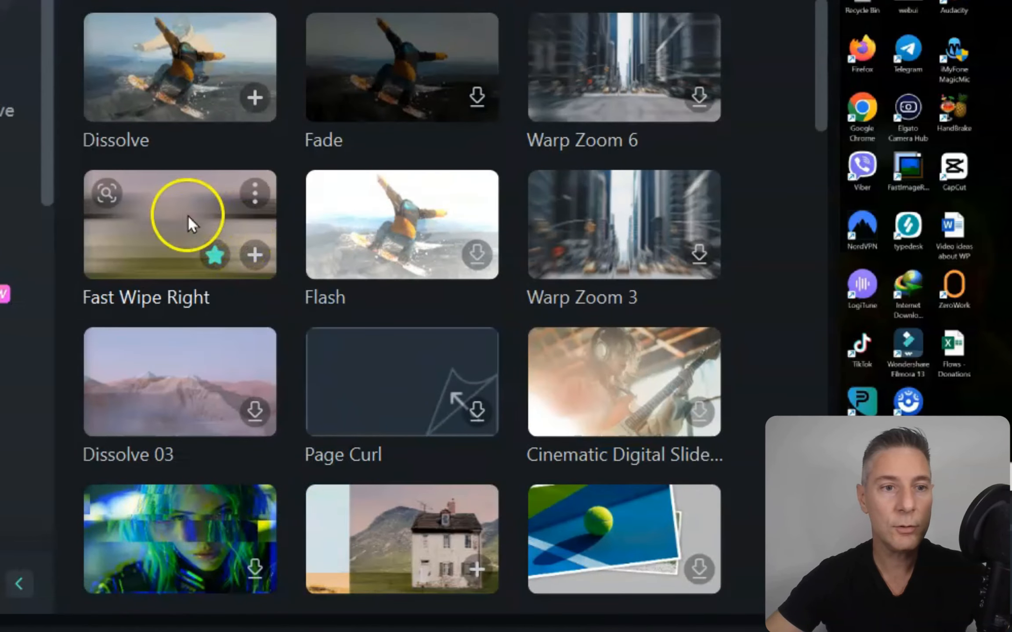
{"action": "scroll", "coordinate": [584, 298], "scroll_direction": "down", "scroll_amount": 15}
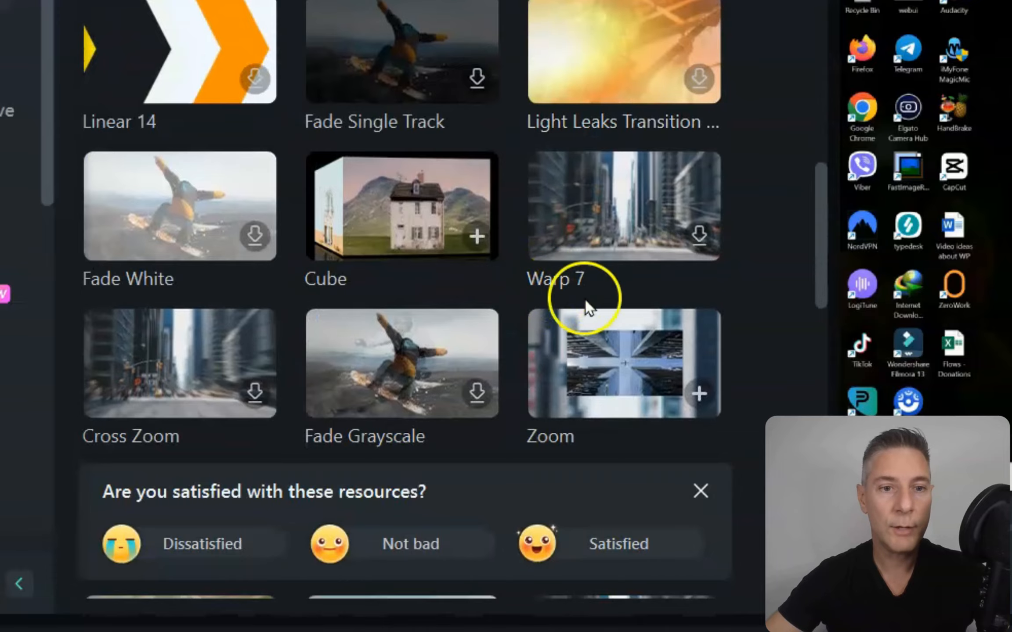
{"action": "mouse_move", "coordinate": [618, 349]}
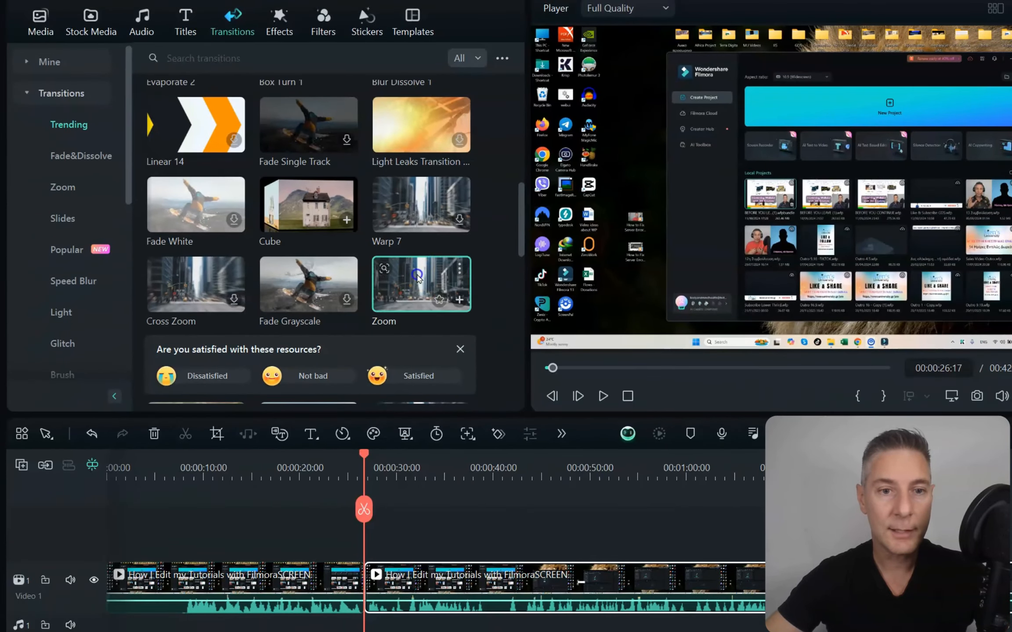
{"action": "left_click_drag", "start_coordinate": [417, 277], "coordinate": [357, 565]}
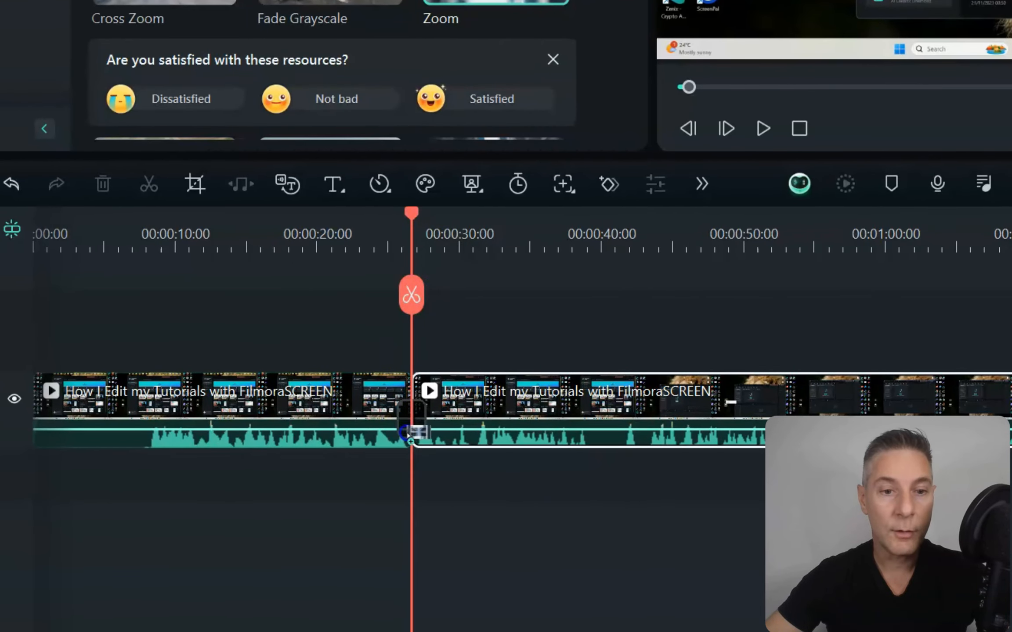
{"action": "left_click_drag", "start_coordinate": [409, 434], "coordinate": [409, 391]}
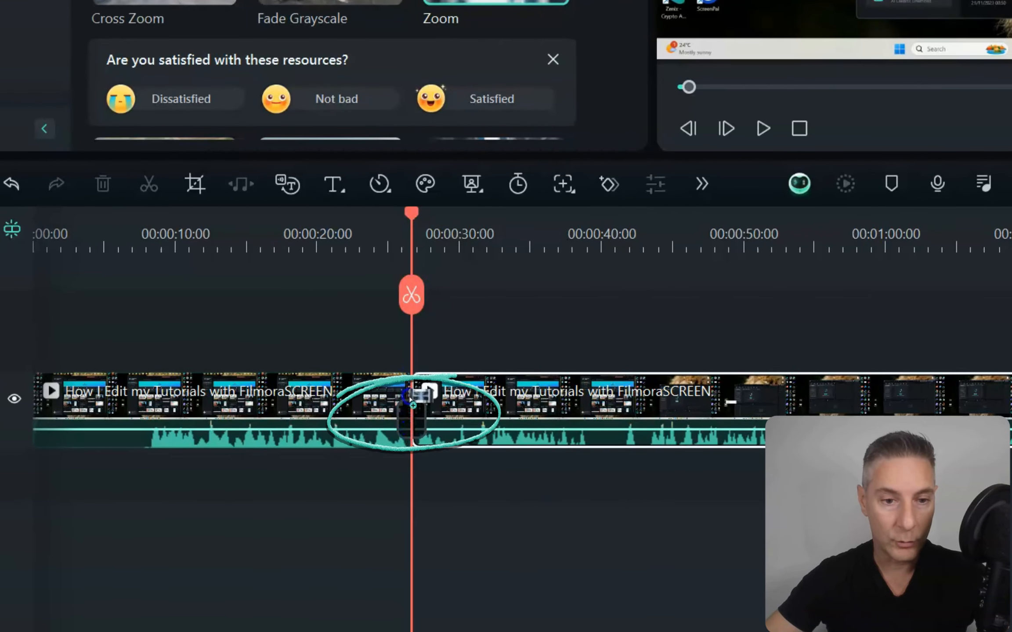
{"action": "left_click_drag", "start_coordinate": [403, 422], "coordinate": [404, 423]}
- Shorten the Zoom transition so it ends at about 00:00:27:08, and preview it by playing and scrubbing across the cut
{"action": "scroll", "coordinate": [460, 461], "scroll_direction": "up", "scroll_amount": 10}
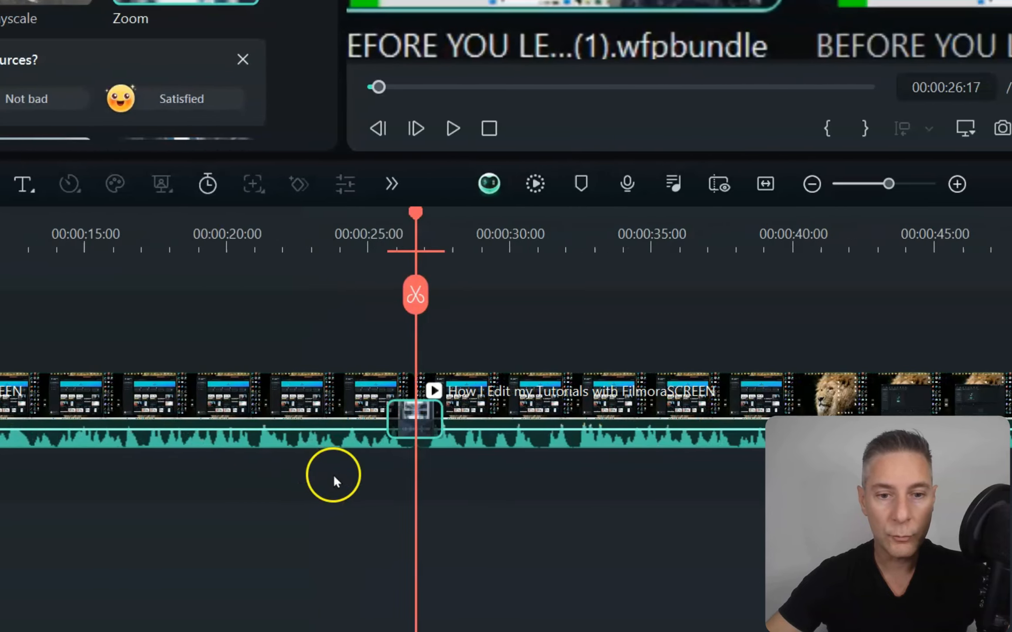
{"action": "scroll", "coordinate": [342, 454], "scroll_direction": "up", "scroll_amount": 3}
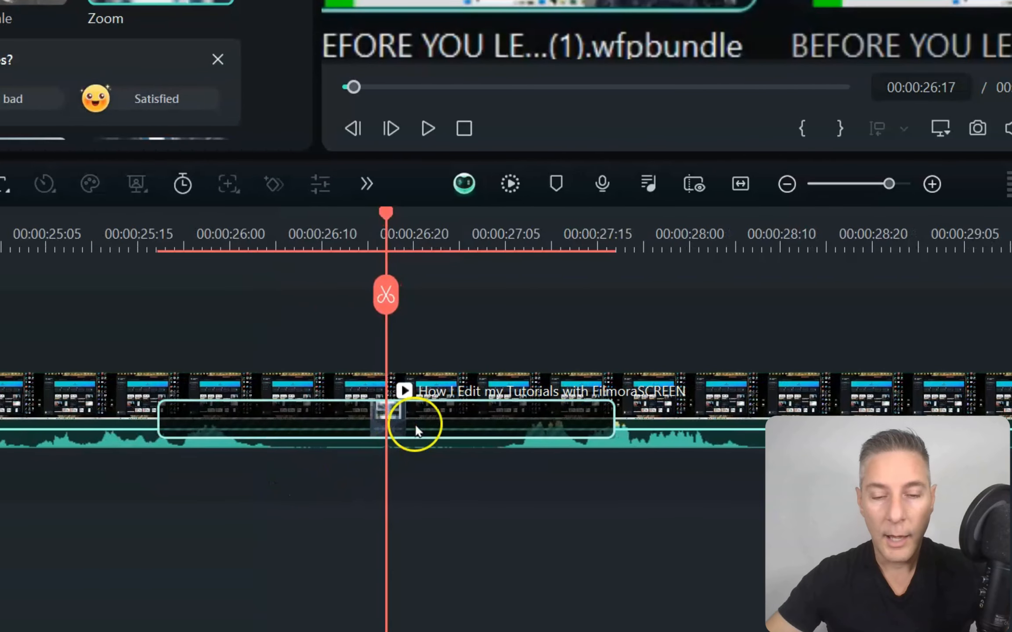
{"action": "left_click_drag", "start_coordinate": [609, 415], "coordinate": [533, 427]}
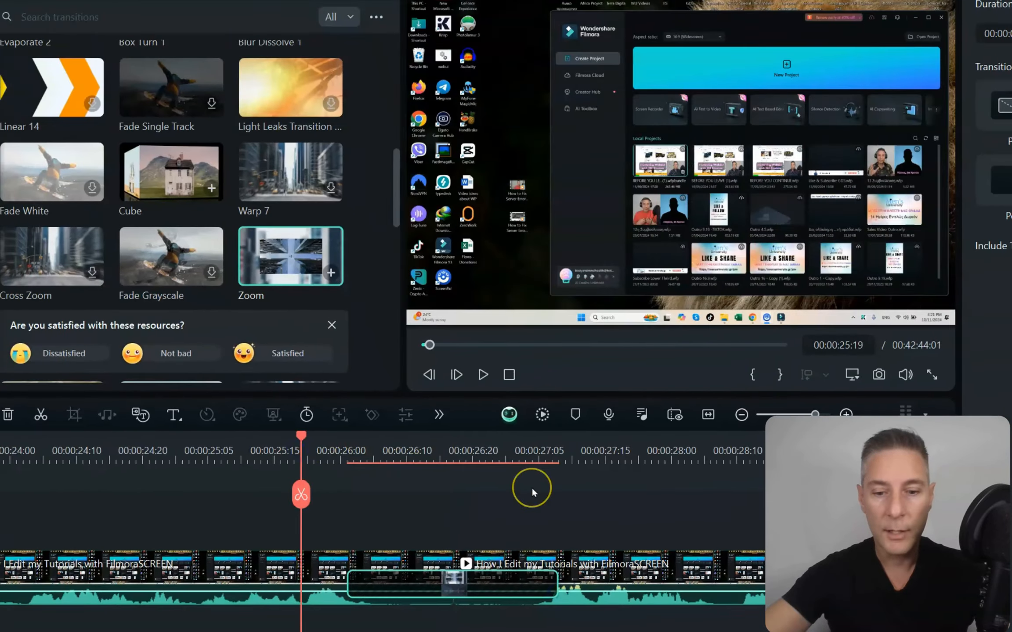
{"action": "key", "text": "space"}
{"action": "key", "text": "space"}
{"action": "left_click_drag", "start_coordinate": [288, 446], "coordinate": [584, 439]}
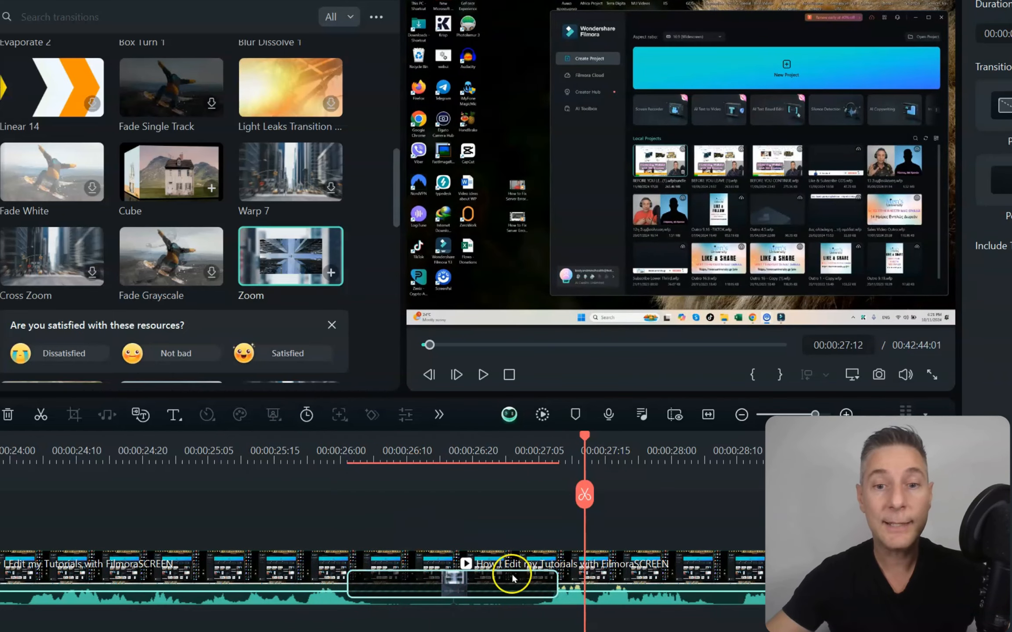
- Lengthen the Zoom transition to a duration of 00:00:02:24 and play it back from just before its start
{"action": "left_click_drag", "start_coordinate": [549, 581], "coordinate": [682, 590]}
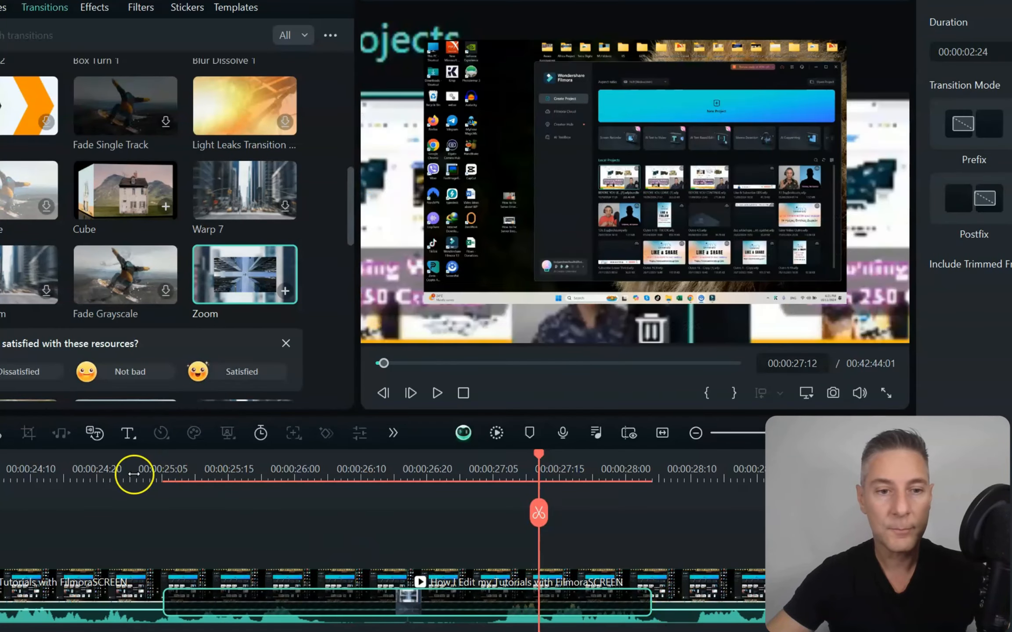
{"action": "left_click", "coordinate": [115, 472]}
{"action": "key", "text": "space"}
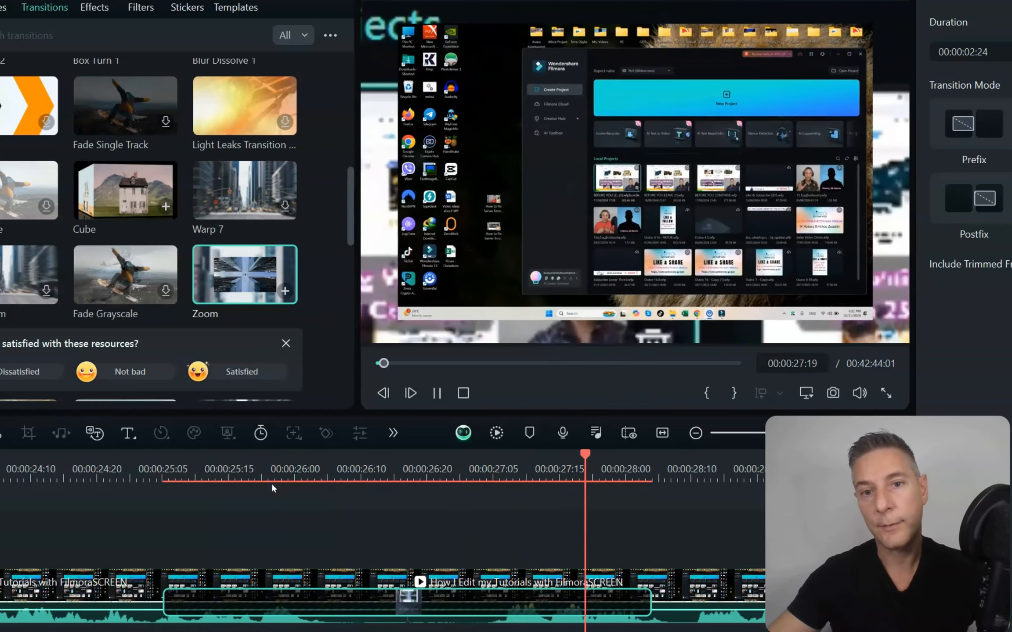
{"action": "key", "text": "space"}
- Shorten the Zoom transition to a duration of 00:00:00:12 and play it back
{"action": "left_click", "coordinate": [582, 621]}
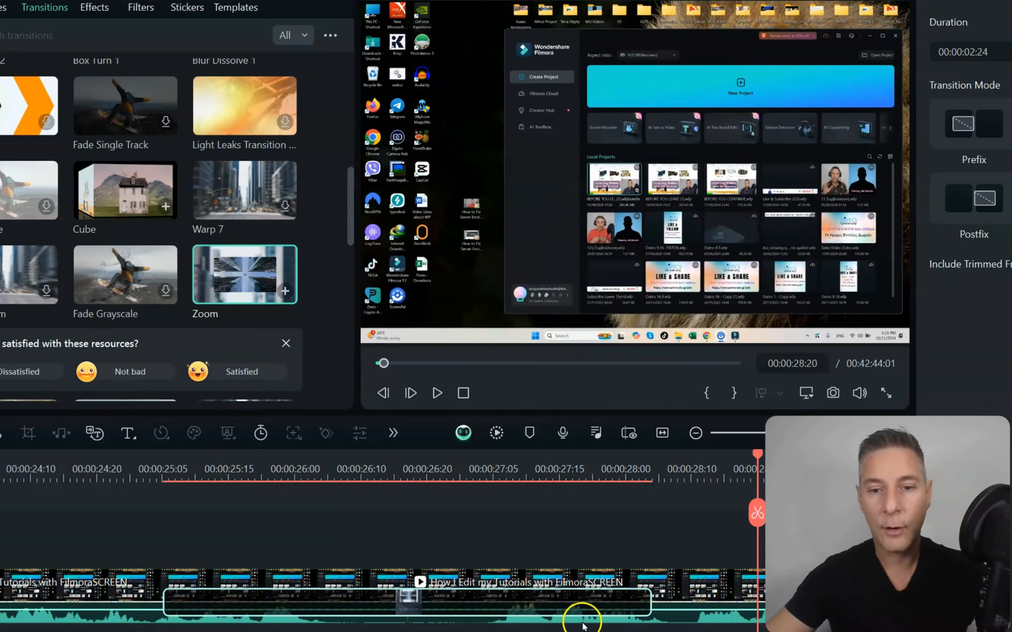
{"action": "left_click_drag", "start_coordinate": [650, 601], "coordinate": [446, 609]}
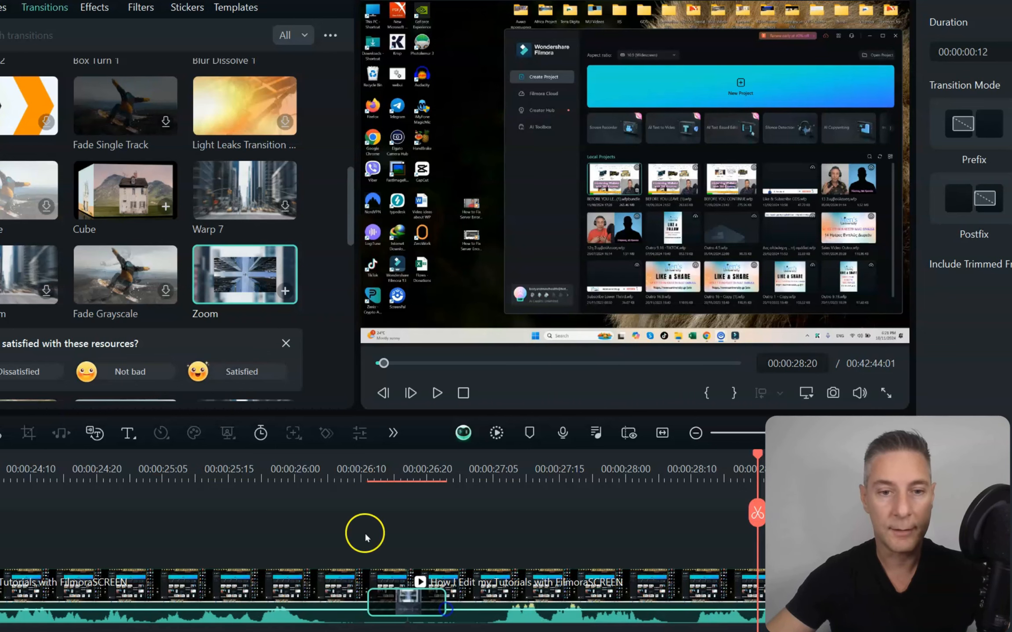
{"action": "left_click", "coordinate": [315, 474]}
{"action": "key", "text": "space"}
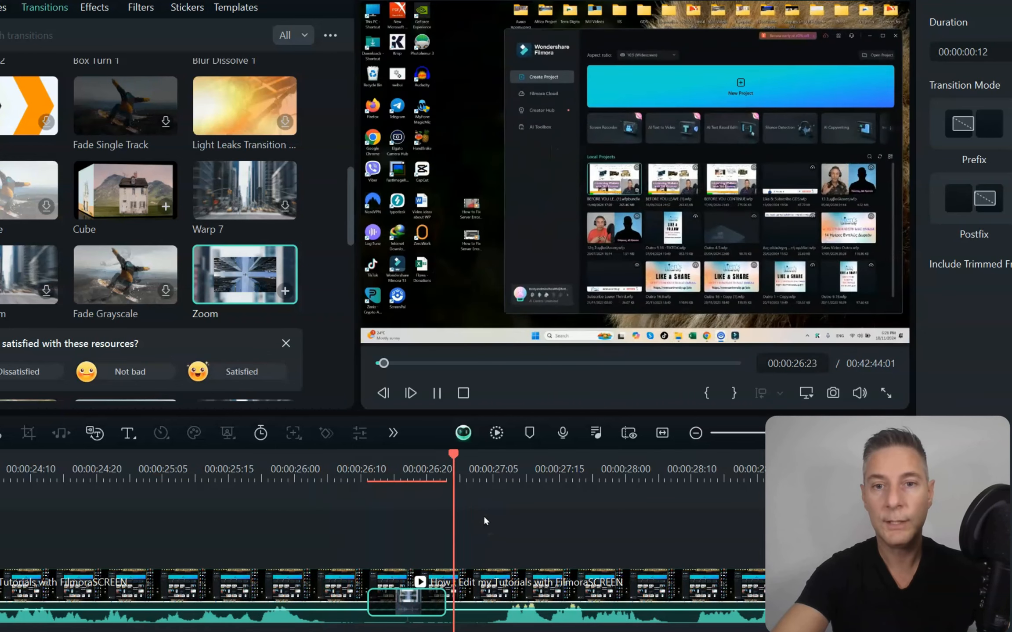
{"action": "key", "text": "space"}
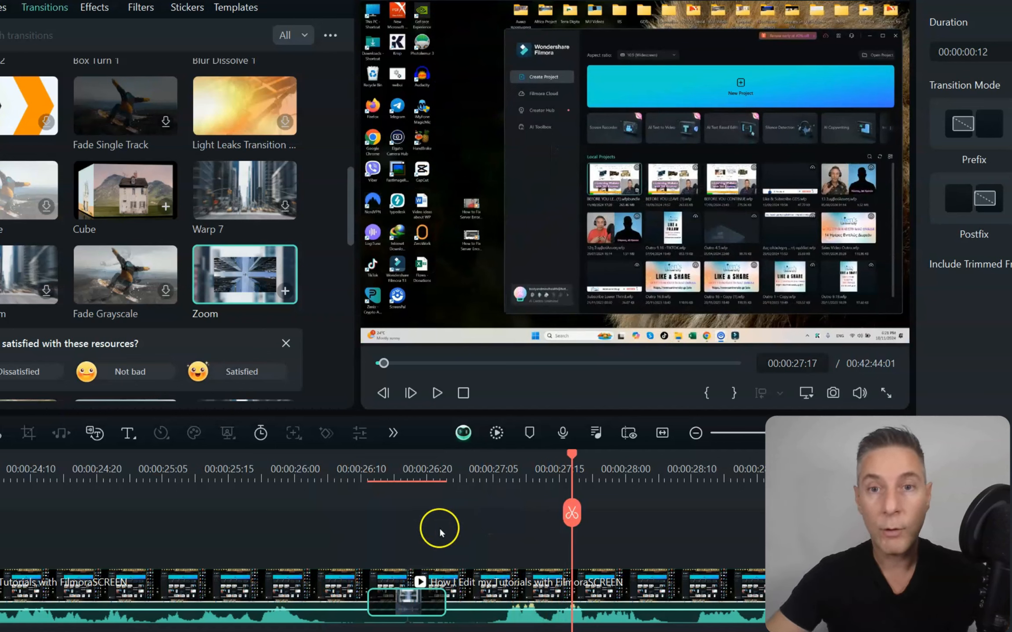
{"action": "left_click_drag", "start_coordinate": [442, 595], "coordinate": [512, 598]}
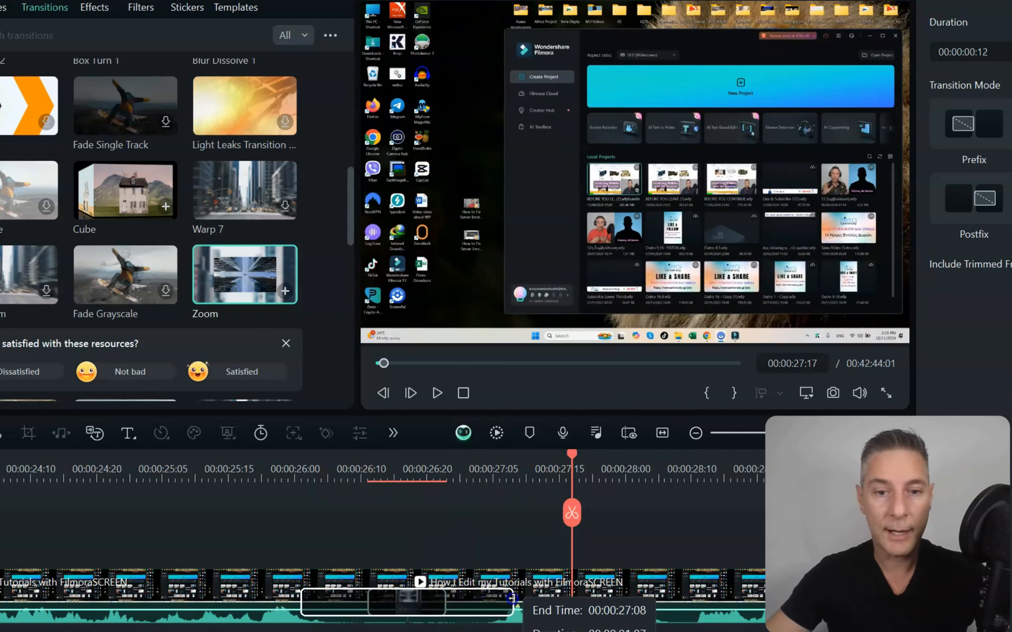
{"action": "left_click_drag", "start_coordinate": [512, 598], "coordinate": [464, 598]}
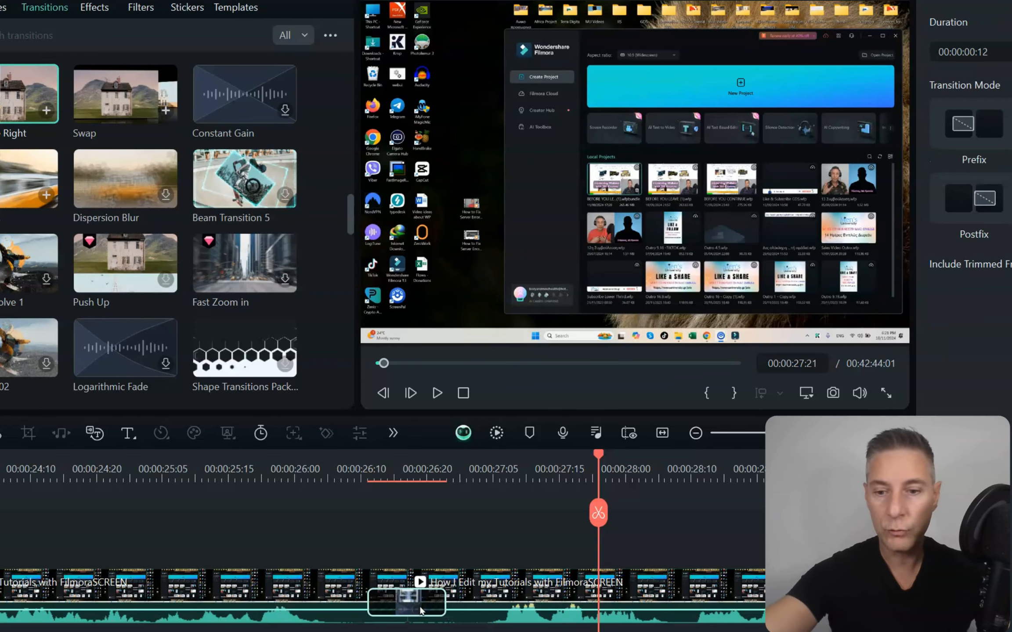
- Replace the Zoom transition at the cut with the Warp Zoom 6 transition and play it back
{"action": "key", "text": "Delete"}
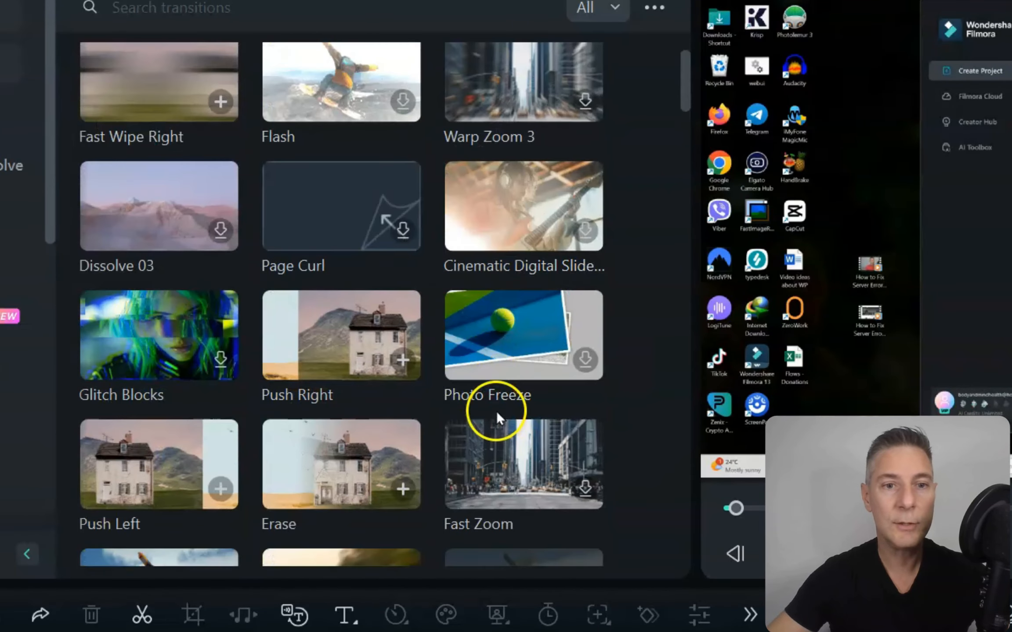
{"action": "scroll", "coordinate": [497, 410], "scroll_direction": "up", "scroll_amount": 3}
{"action": "left_click_drag", "start_coordinate": [491, 130], "coordinate": [527, 623]}
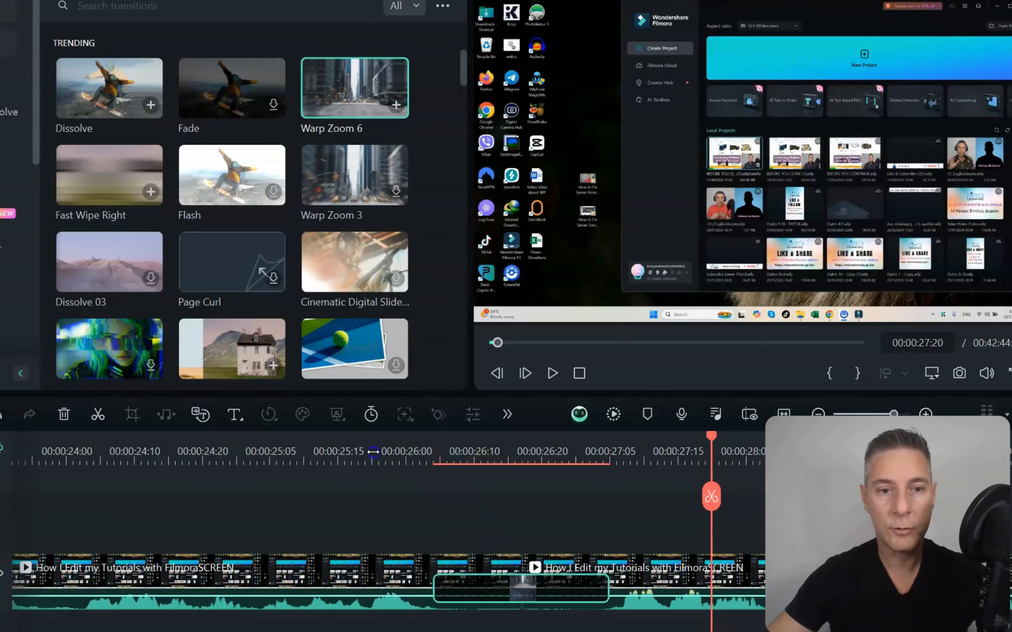
{"action": "left_click", "coordinate": [373, 451]}
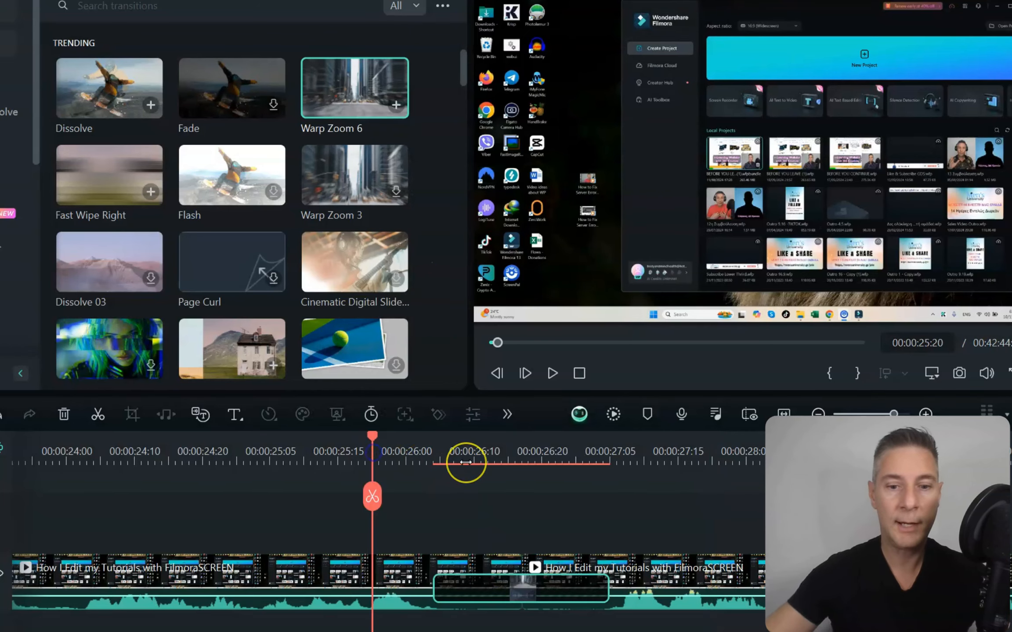
{"action": "key", "text": "space"}
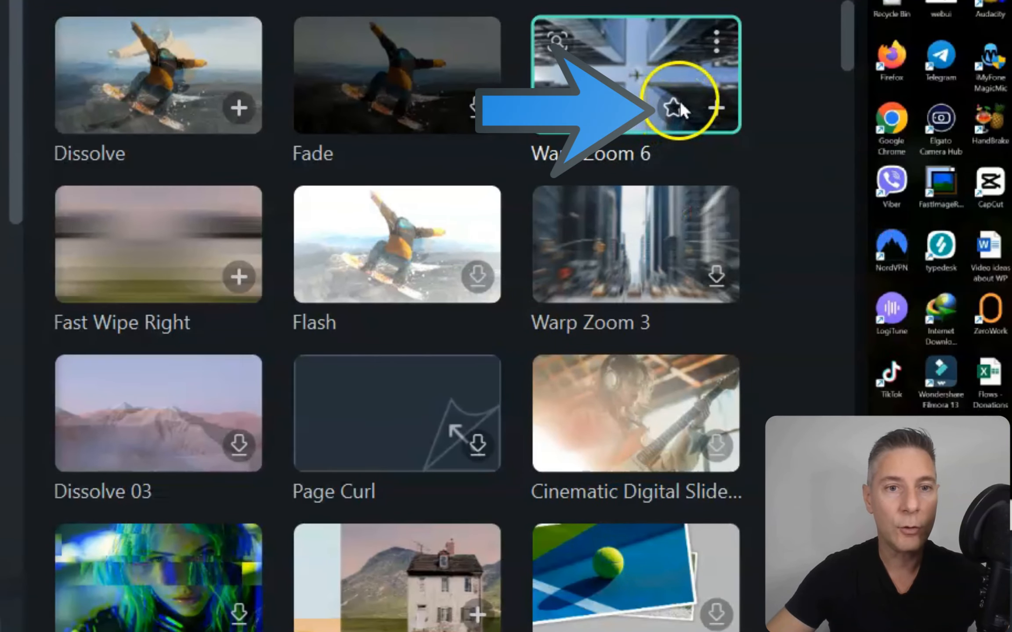
- Mark the Warp Zoom 6 transition as a favorite and open the collection of favorite transitions
{"action": "left_click", "coordinate": [676, 107]}
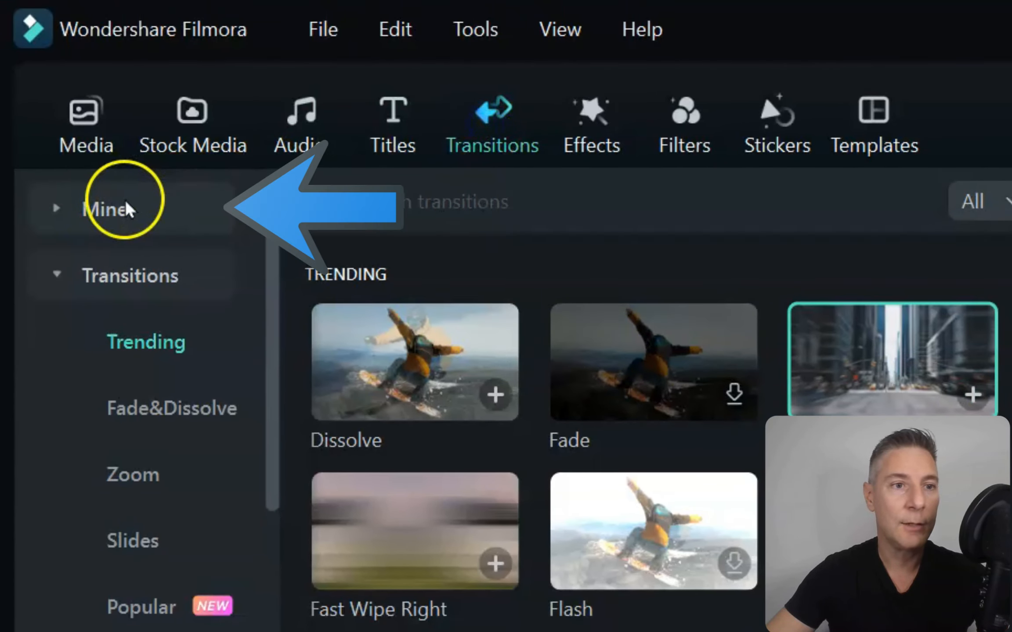
{"action": "left_click", "coordinate": [146, 201]}
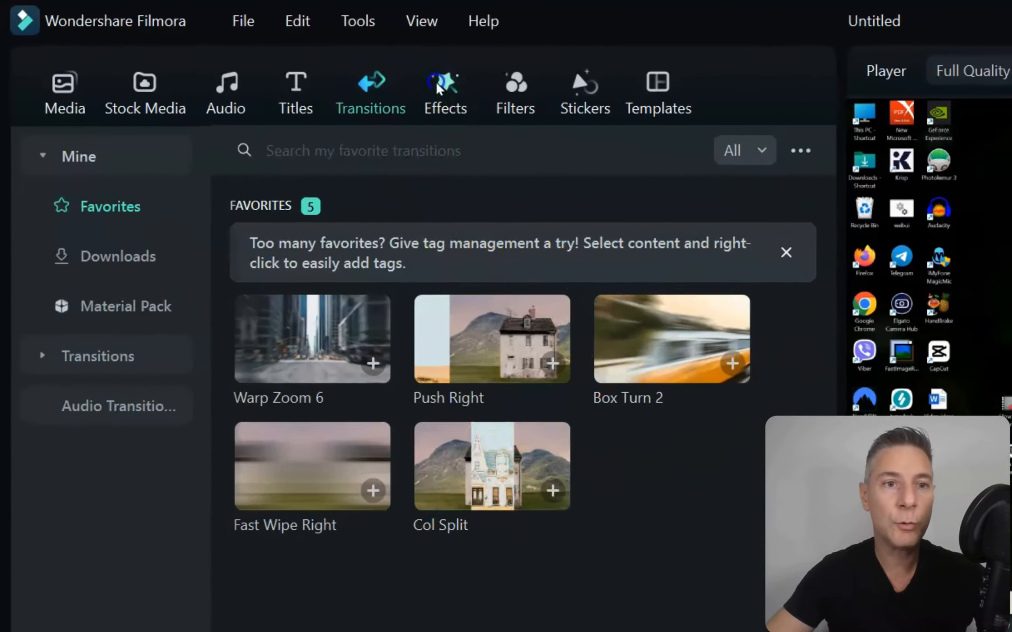
- Look through the Trending transitions, return to the favorites, and replace the transition at the cut with Push Right
{"action": "left_click", "coordinate": [176, 44]}
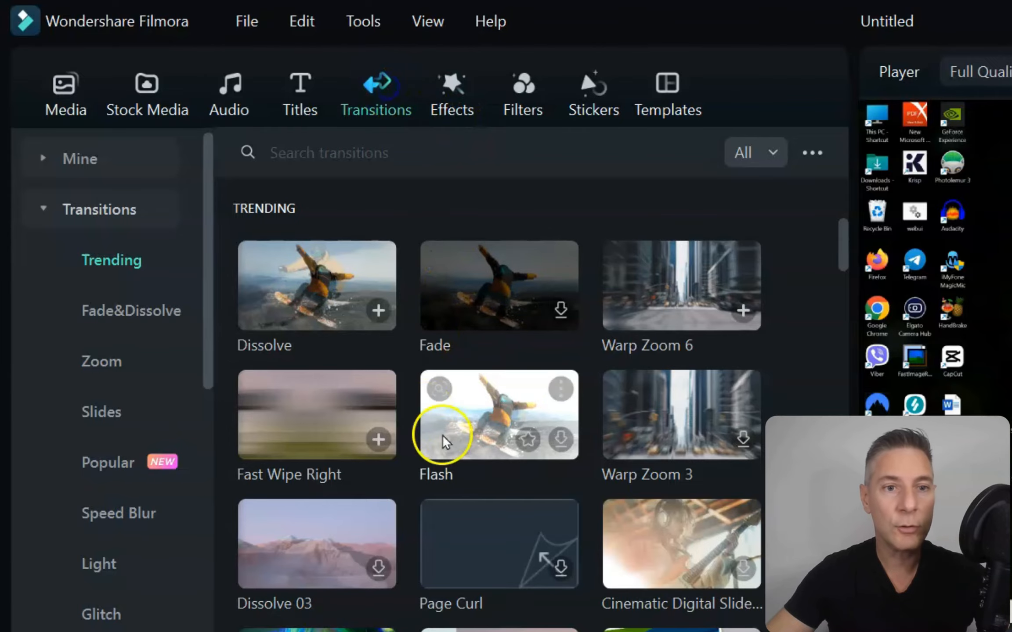
{"action": "scroll", "coordinate": [501, 369], "scroll_direction": "down", "scroll_amount": 15}
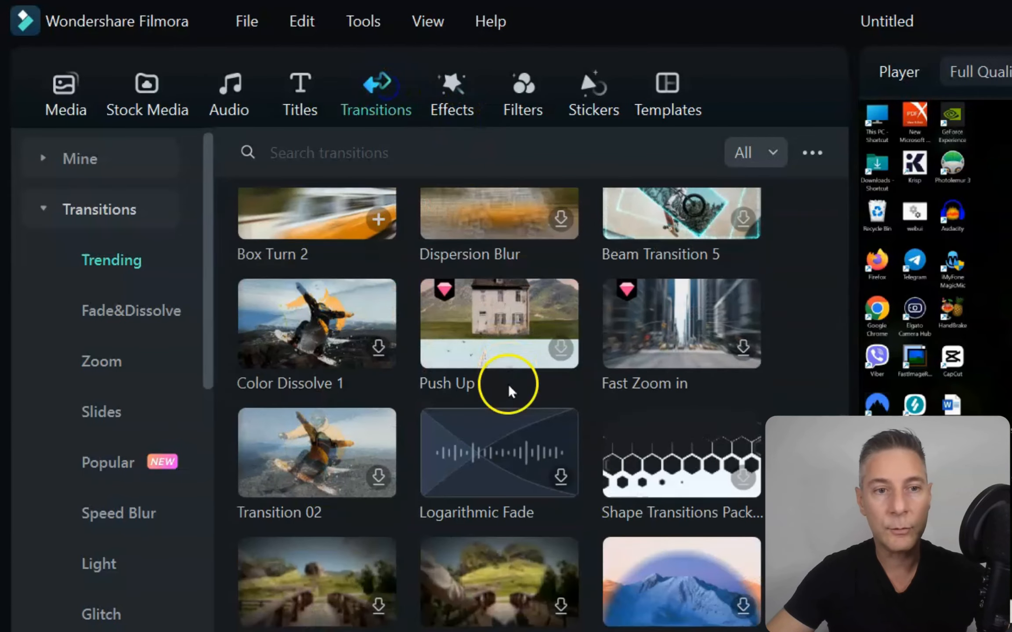
{"action": "scroll", "coordinate": [509, 387], "scroll_direction": "down", "scroll_amount": 15}
{"action": "scroll", "coordinate": [511, 393], "scroll_direction": "up", "scroll_amount": 10}
{"action": "scroll", "coordinate": [512, 397], "scroll_direction": "up", "scroll_amount": 15}
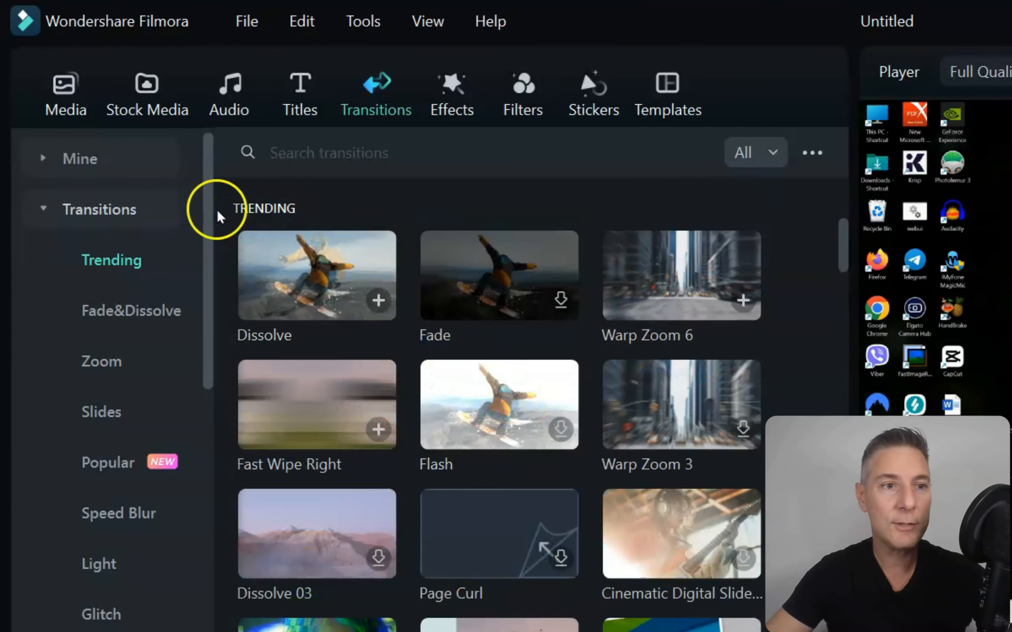
{"action": "left_click", "coordinate": [108, 165]}
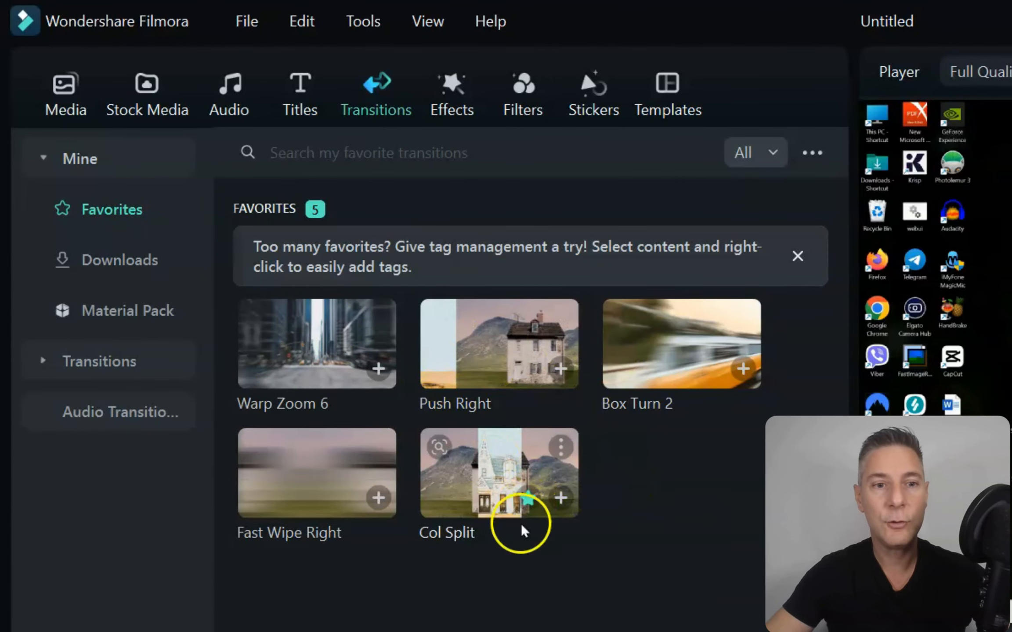
{"action": "left_click_drag", "start_coordinate": [508, 368], "coordinate": [553, 575]}
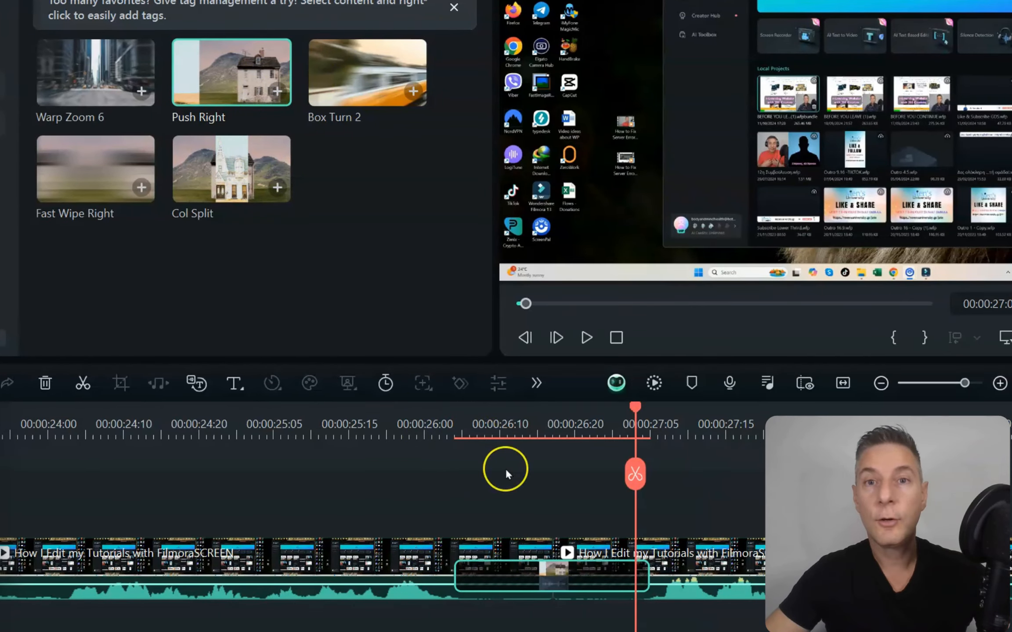